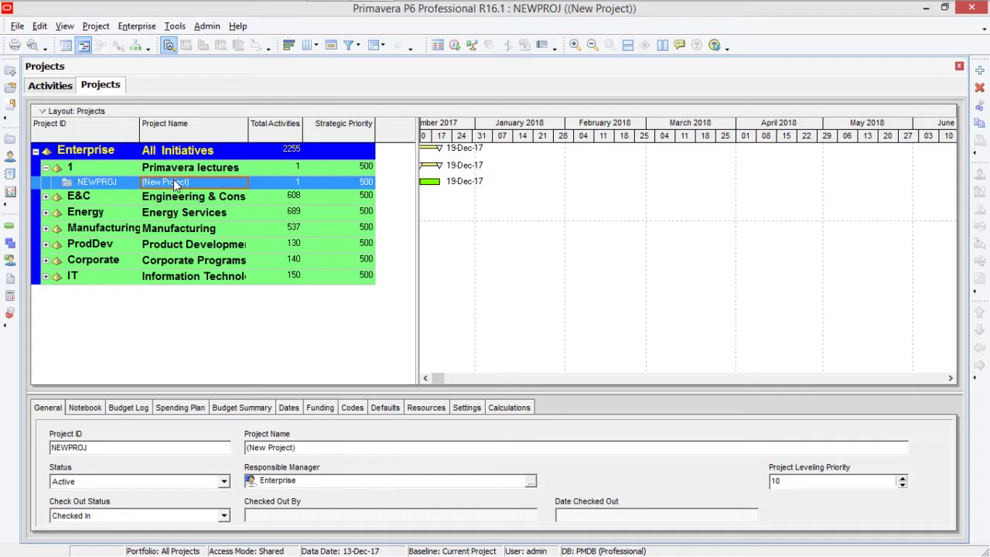
- Open the NEWPROJ project and examine the duration type options available for activity A1000
right_click(175, 184)
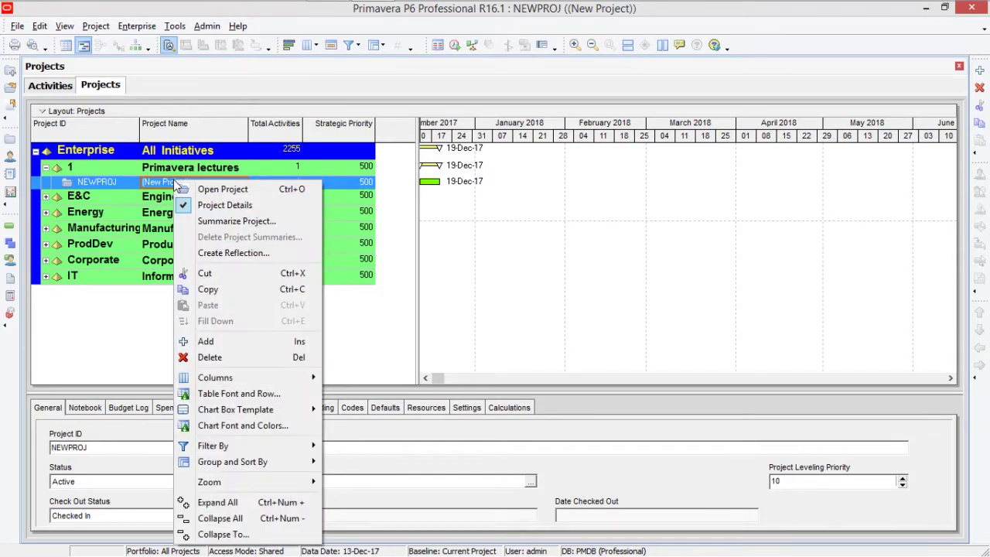
left_click(190, 190)
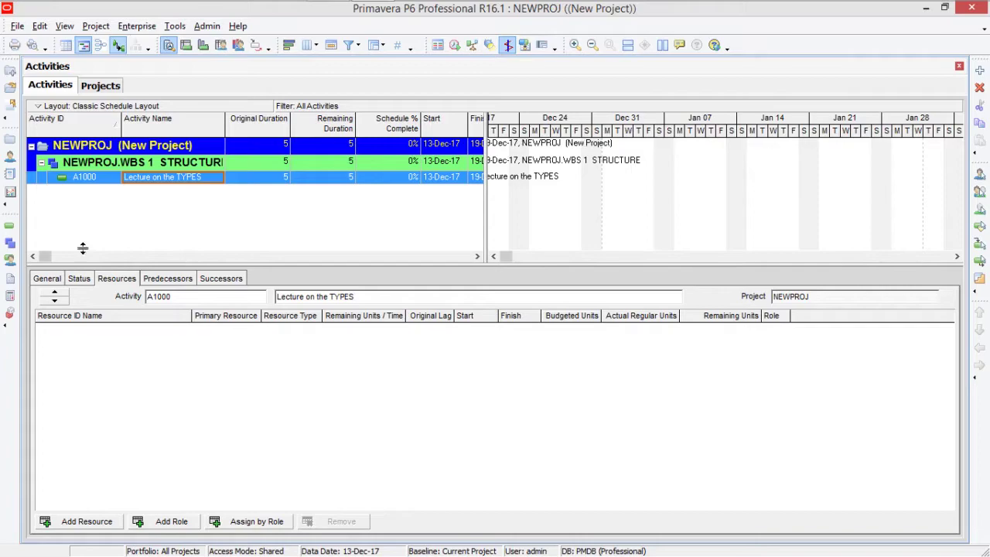
left_click(51, 279)
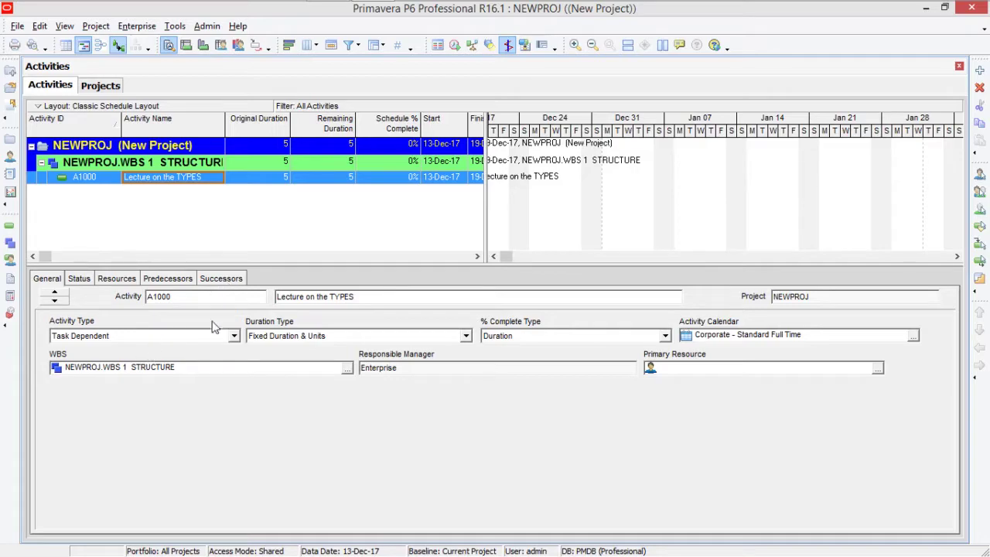
left_click(467, 339)
left_click(468, 338)
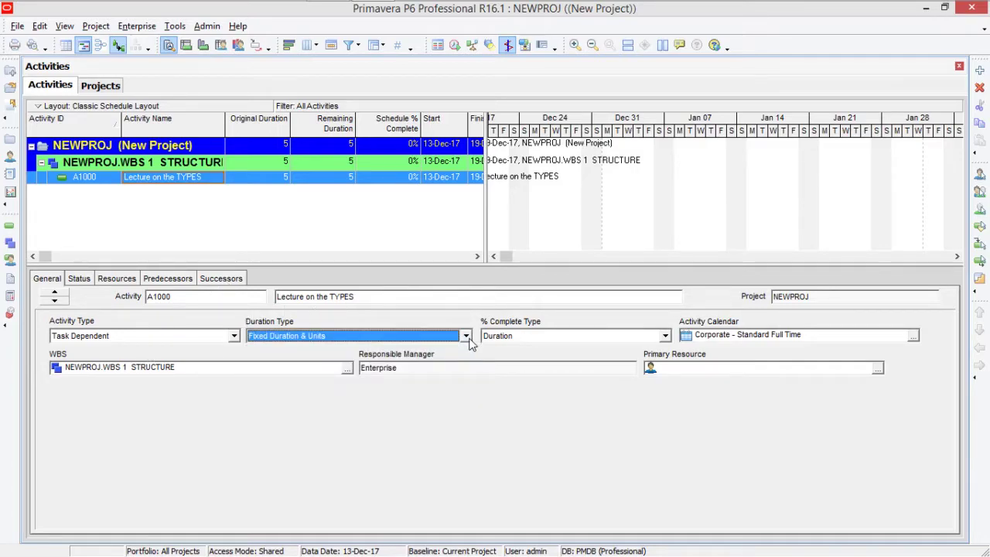
left_click(467, 337)
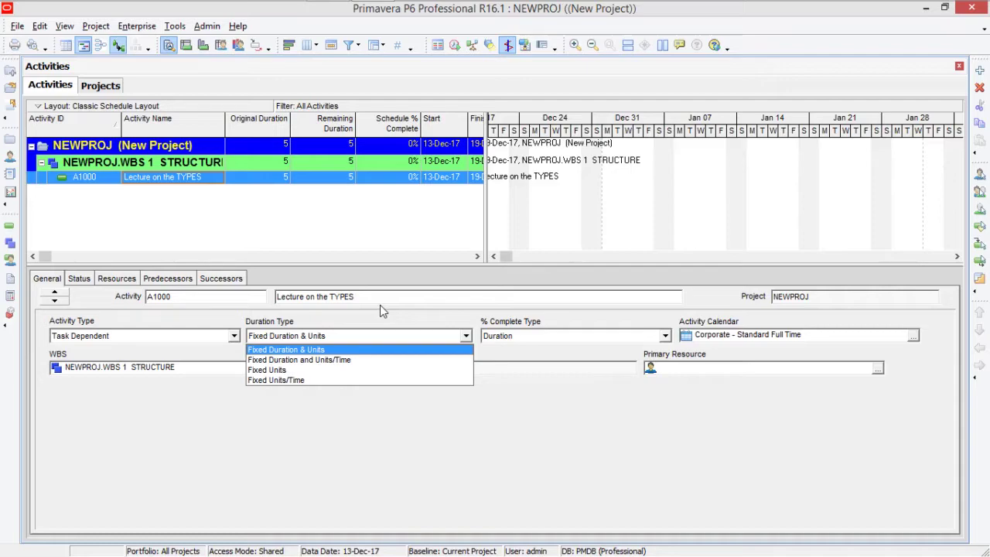
left_click(467, 338)
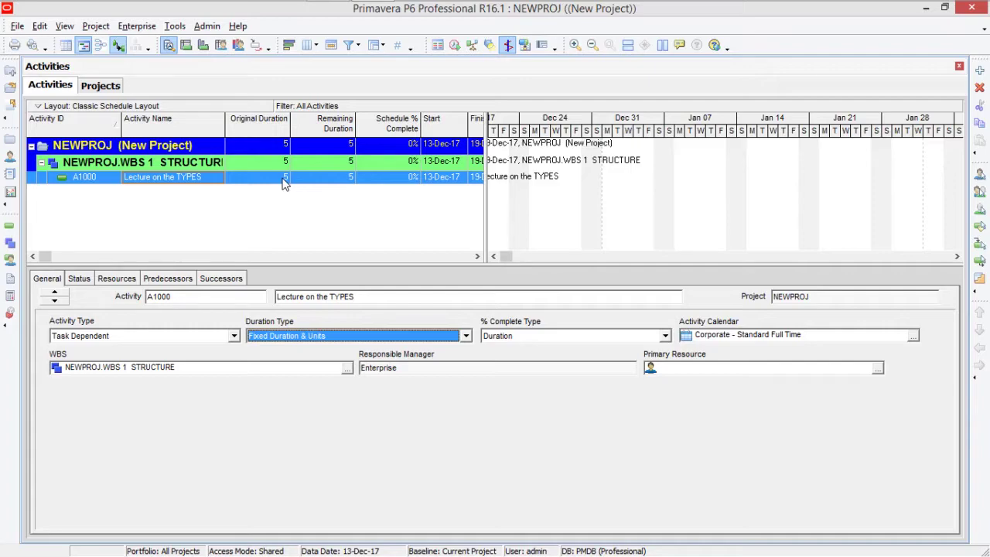
- Assign the Painter labor resource from the Trades group to activity A1000
left_click(130, 281)
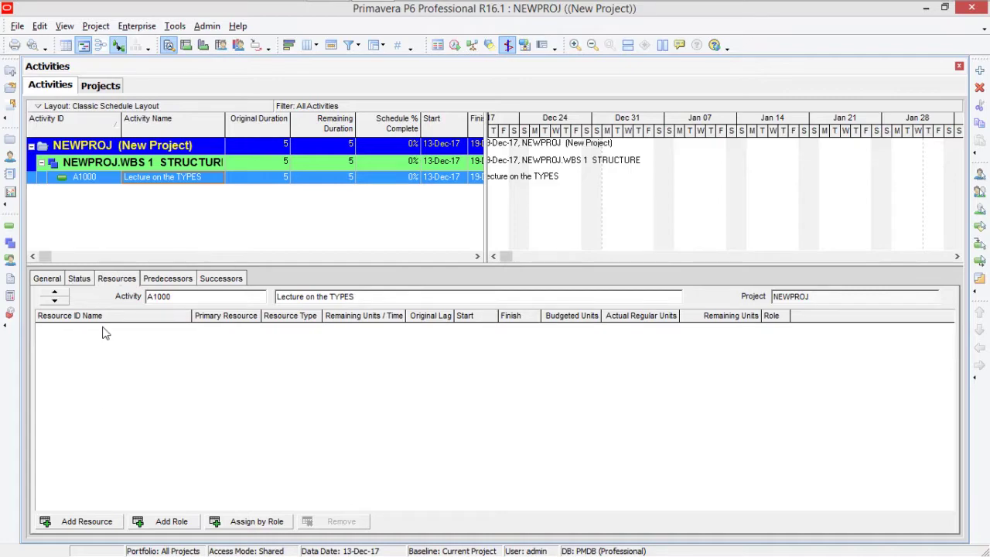
left_click(85, 522)
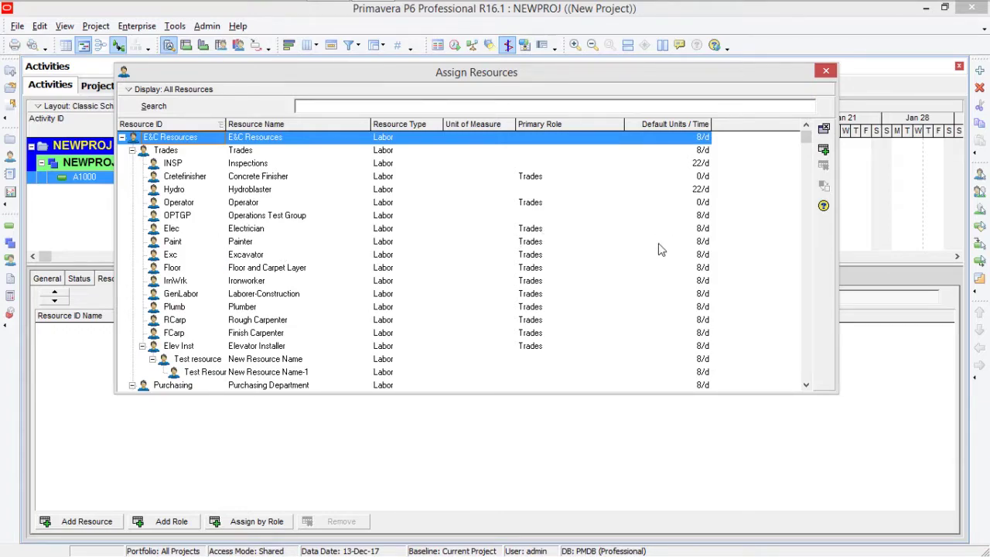
left_click(697, 242)
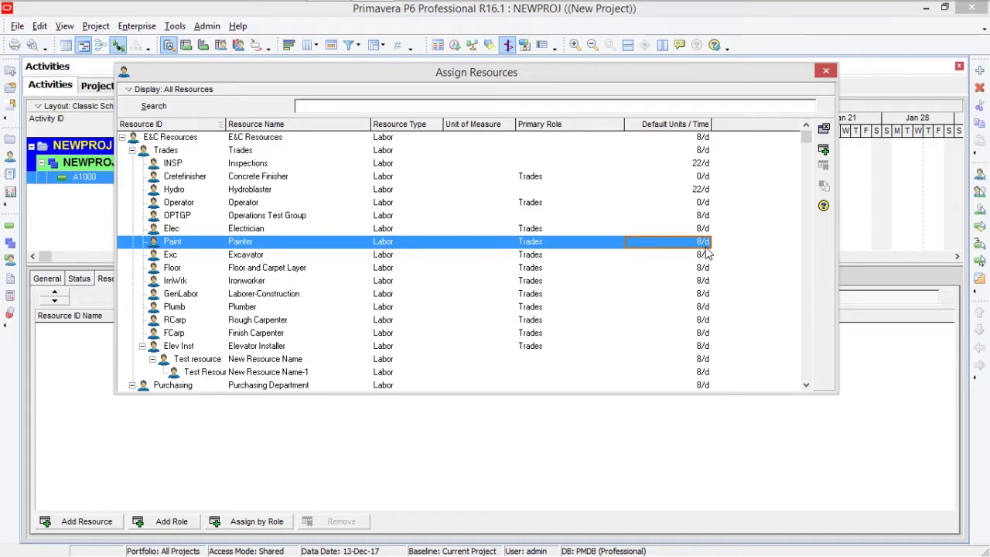
left_click(591, 245)
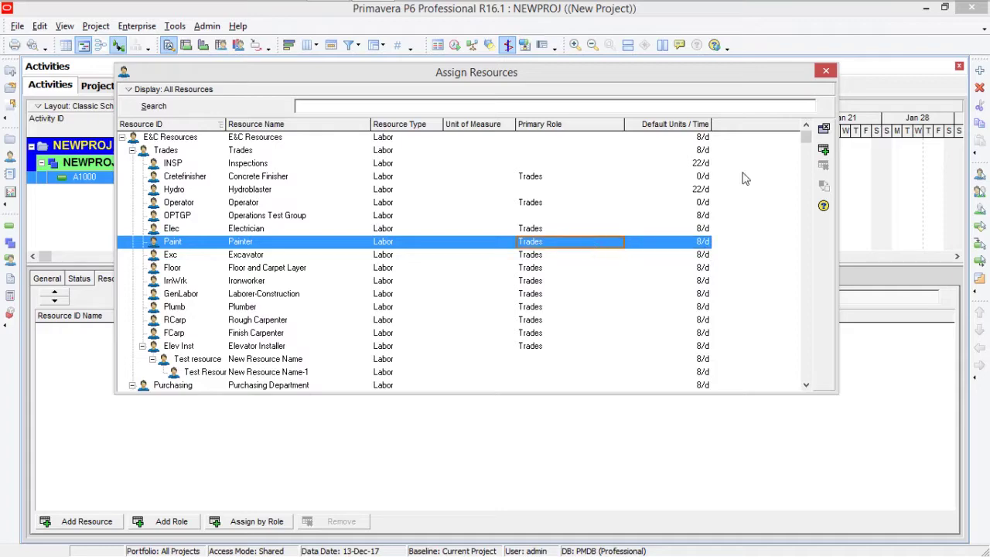
left_click(824, 150)
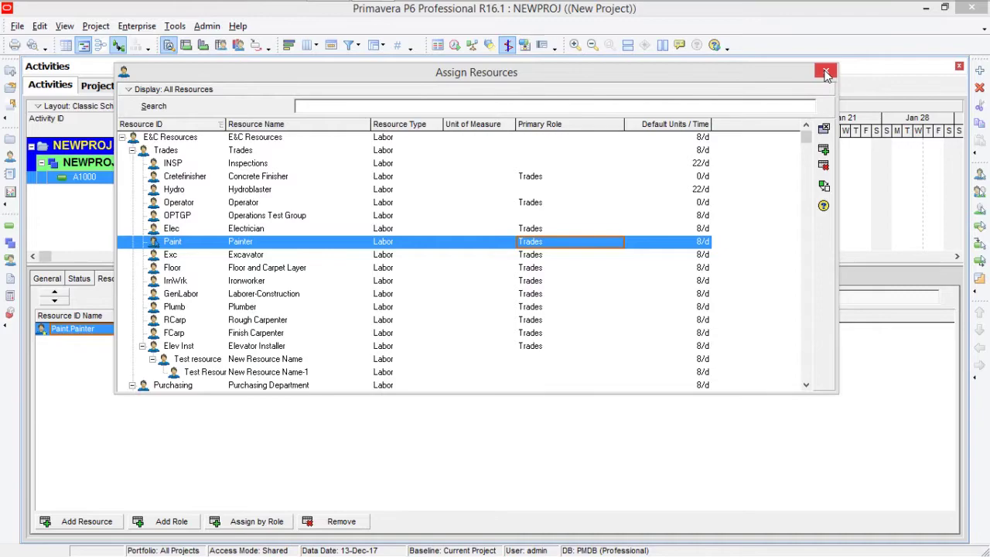
left_click(825, 72)
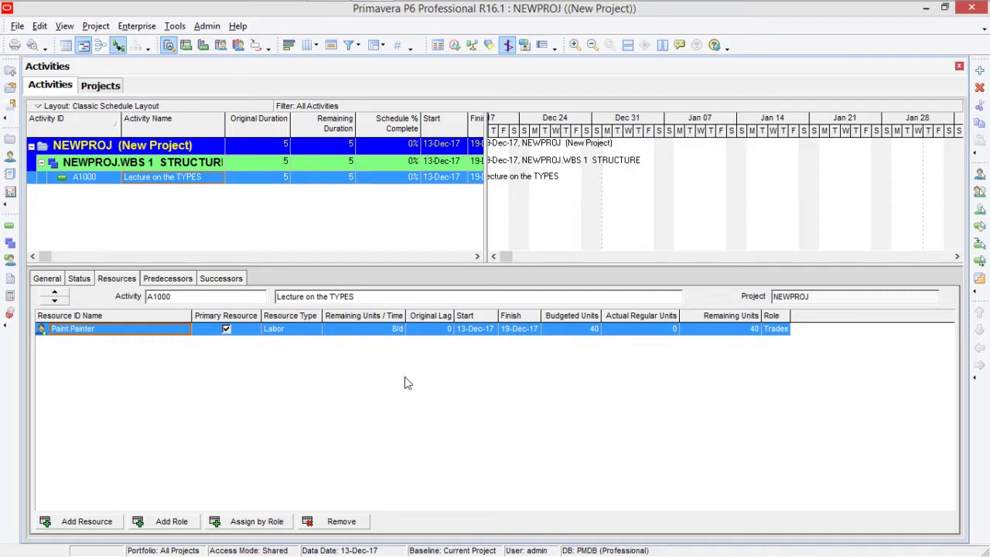
- Choose Fixed Duration & Units as the duration type of activity A1000 and review its resource assignment
left_click(60, 282)
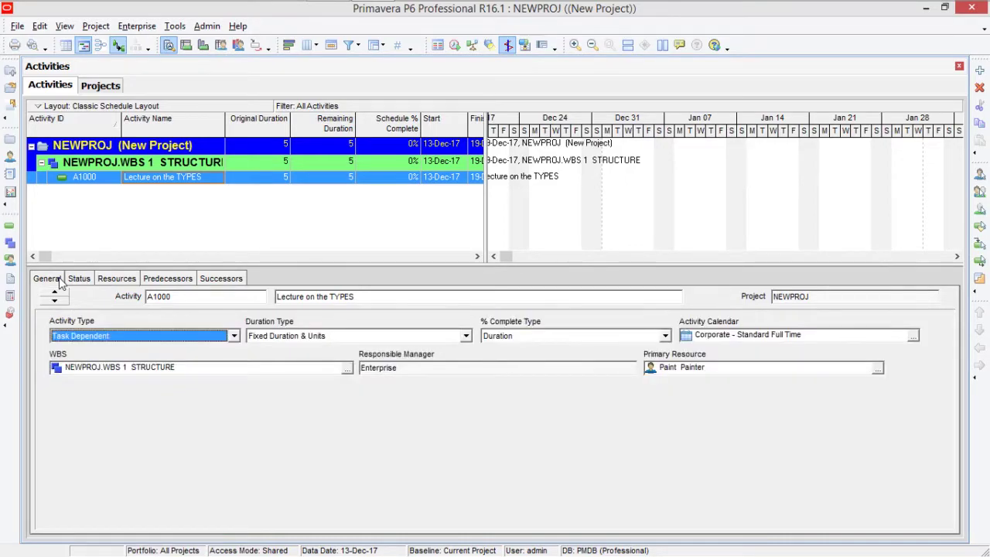
left_click(466, 335)
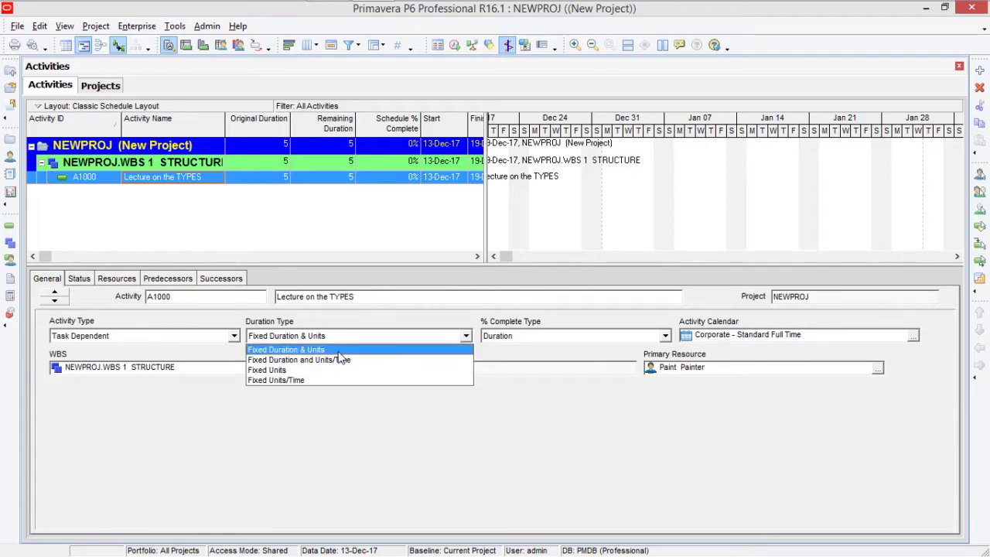
left_click(313, 349)
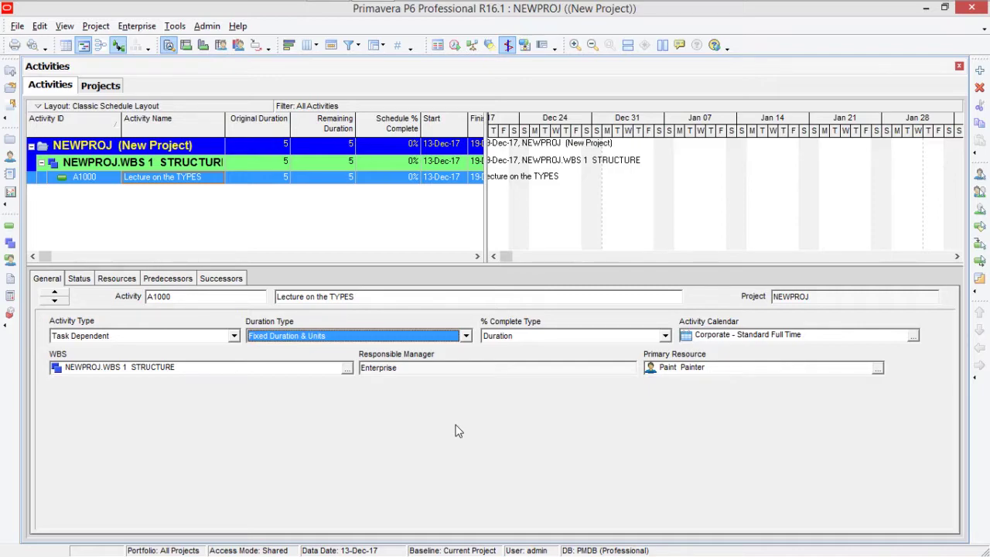
left_click(116, 279)
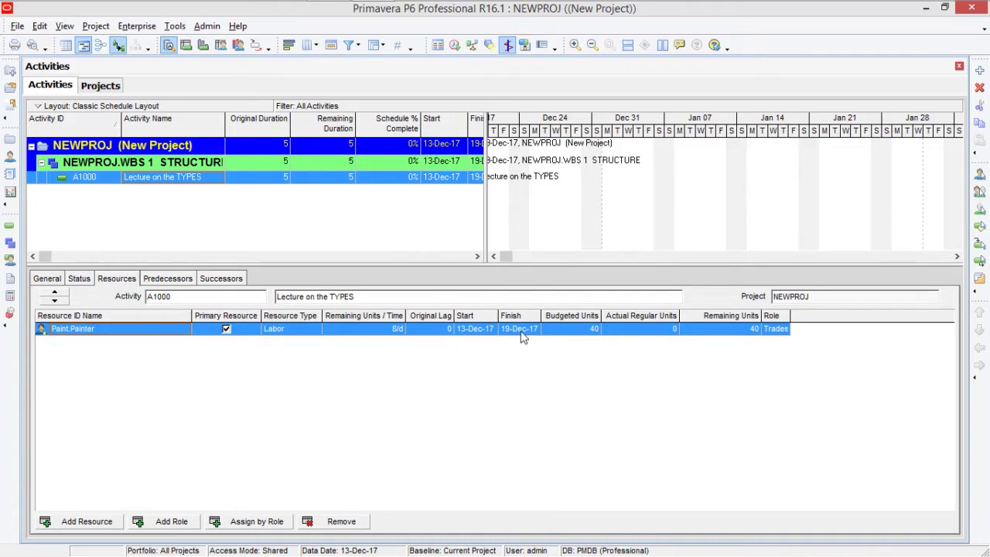
left_click(48, 279)
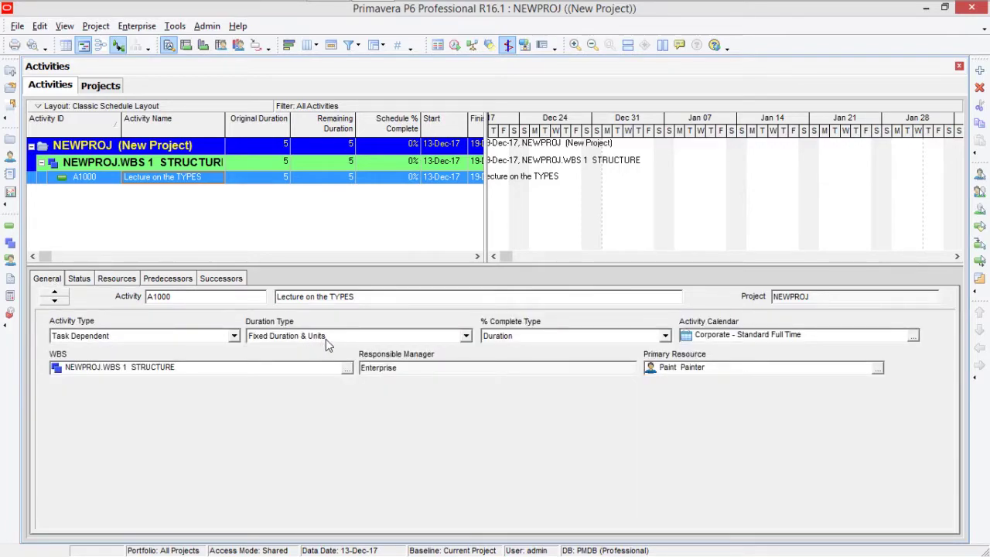
- Try remaining units/time of 10 per day for the Painter assignment, and set it back to 8 per day
left_click(123, 282)
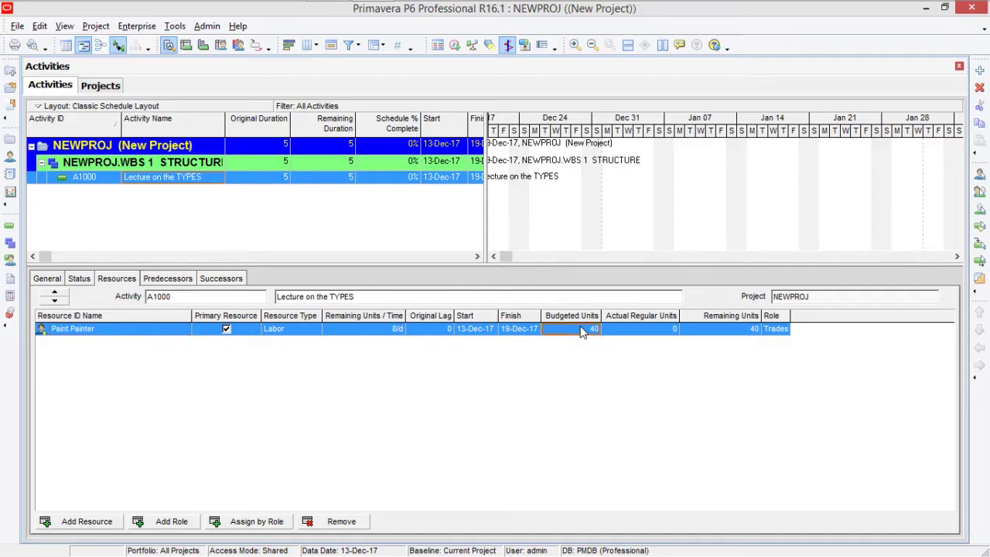
left_click(395, 333)
type("10")
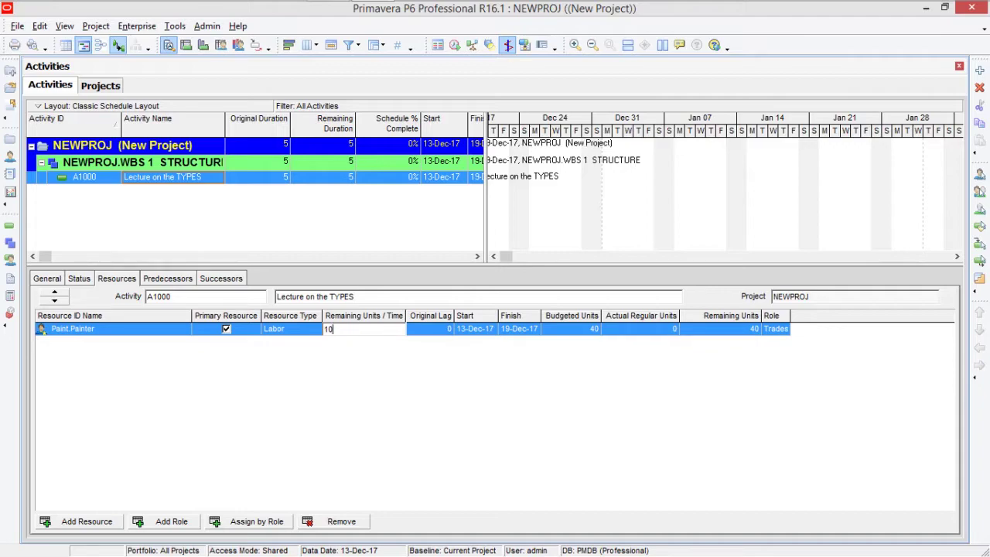
key("Return")
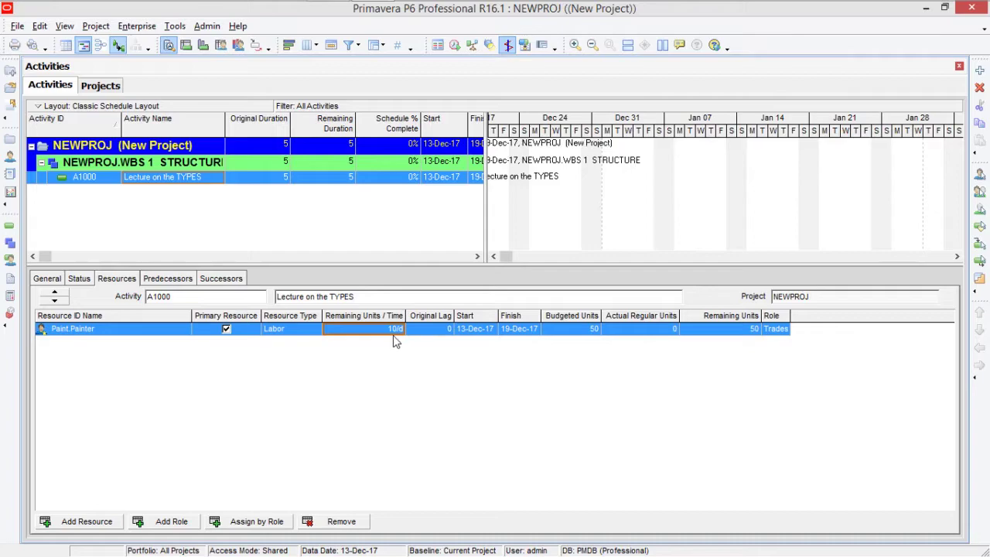
type("8")
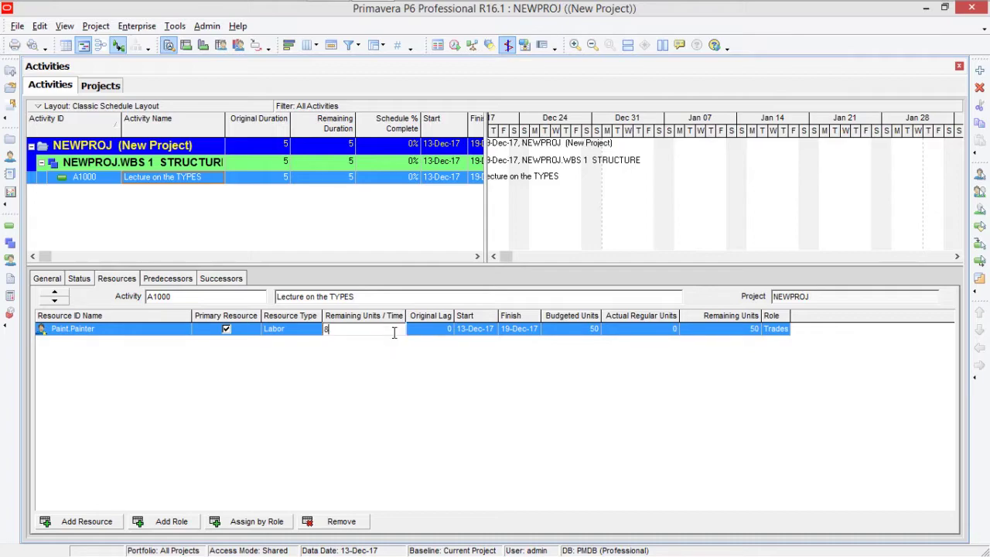
key("Return")
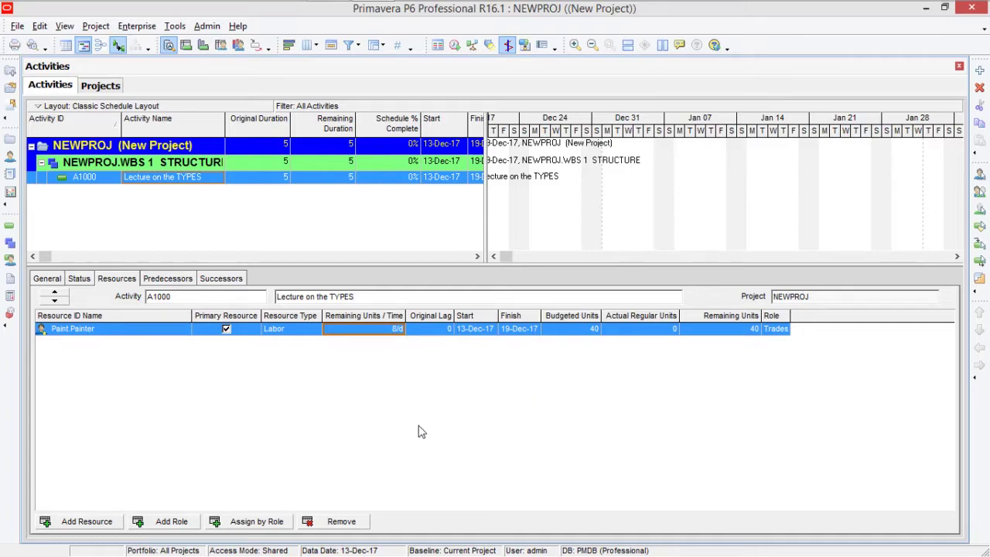
- Set the original duration of activity A1000 to 10 days
left_click(276, 184)
type("10")
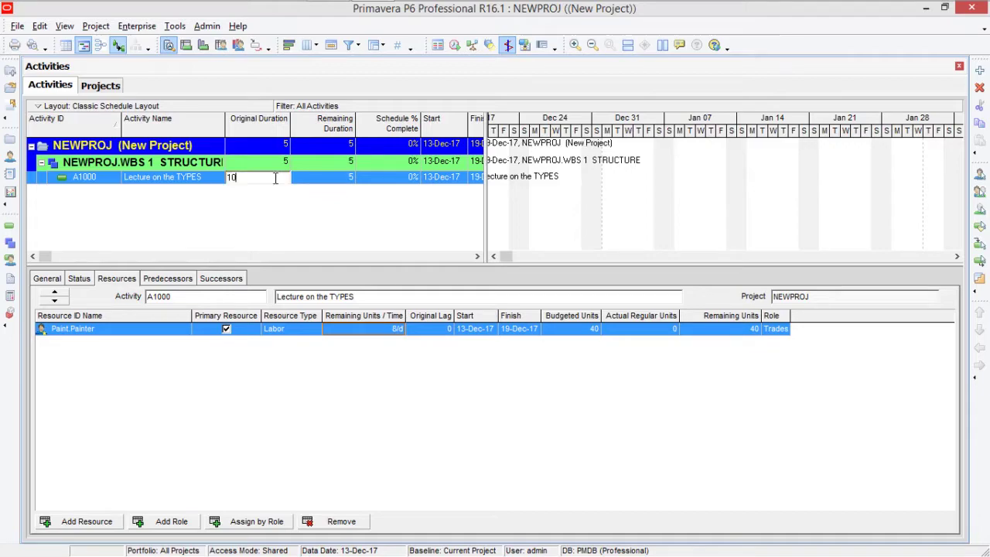
key("Return")
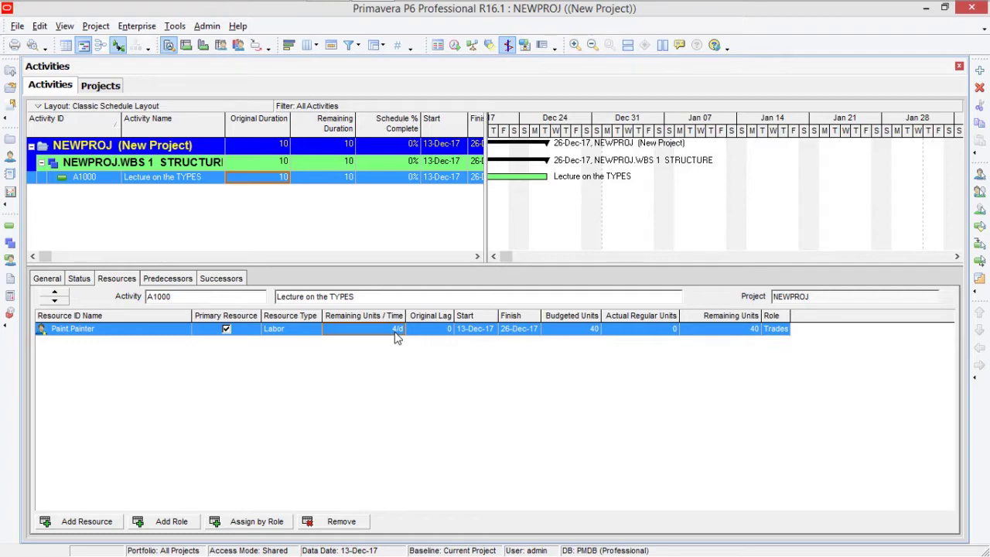
- Change the duration type of activity A1000 to Fixed Units/Time
left_click(54, 283)
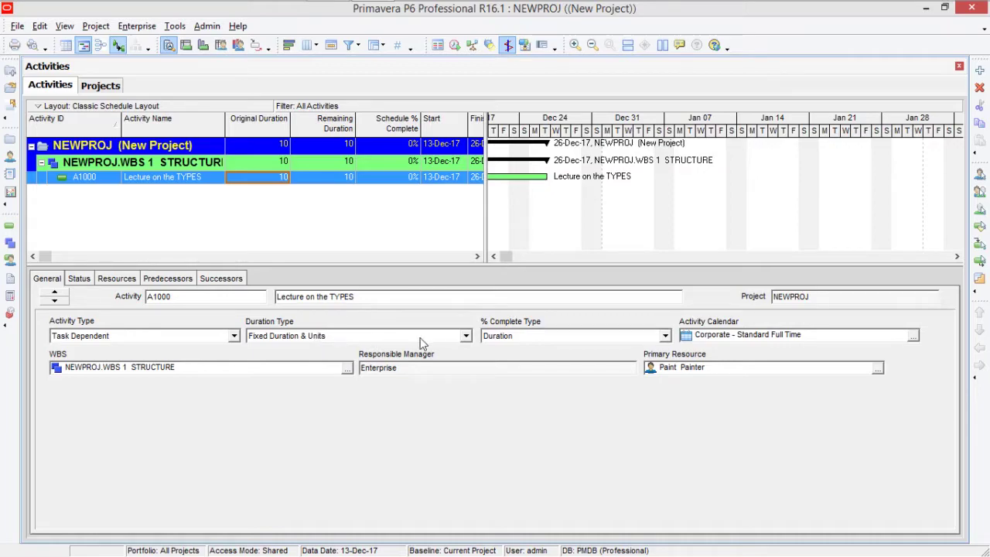
left_click(458, 338)
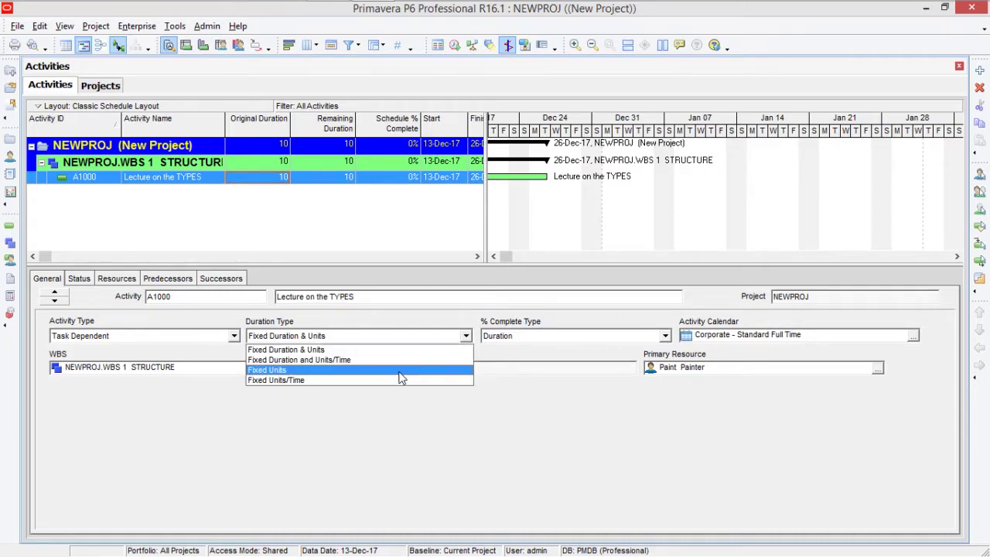
left_click(292, 381)
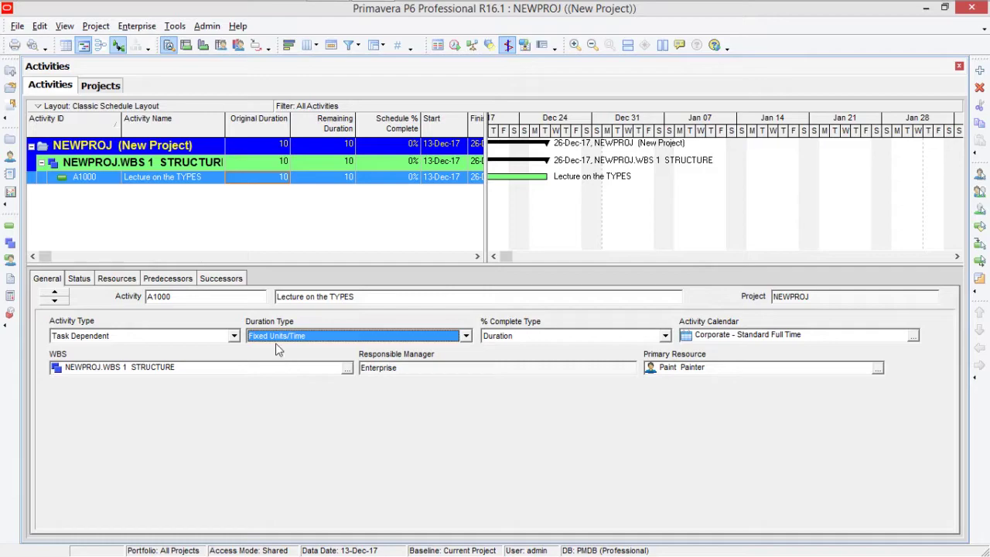
- Check the Painter's remaining units/time and set the original duration of activity A1000 to 5 days
left_click(122, 279)
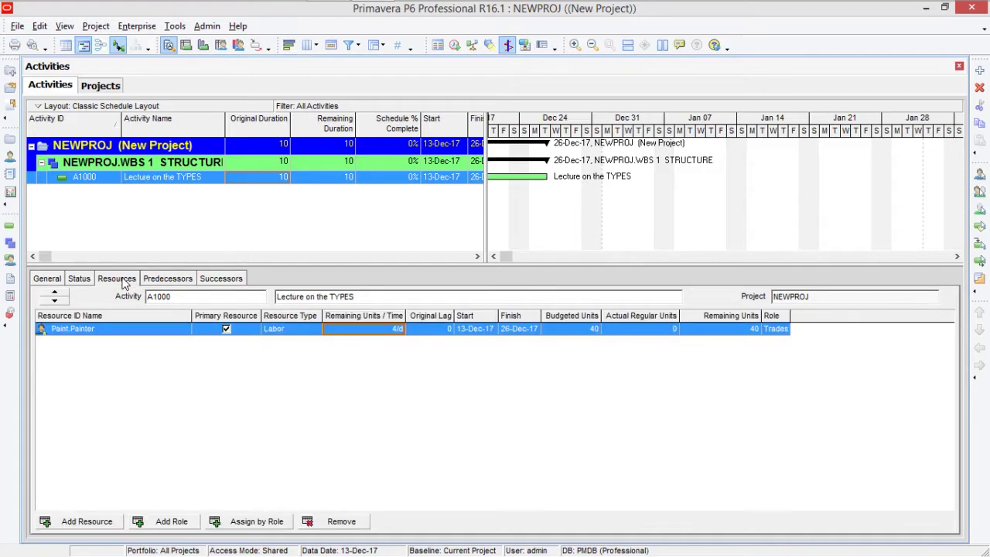
left_click(385, 328)
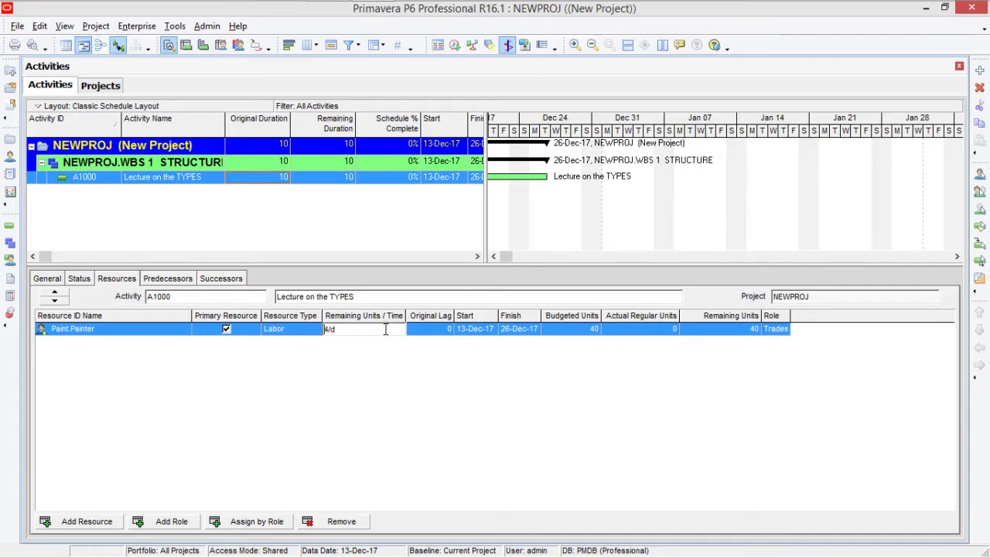
left_click(272, 183)
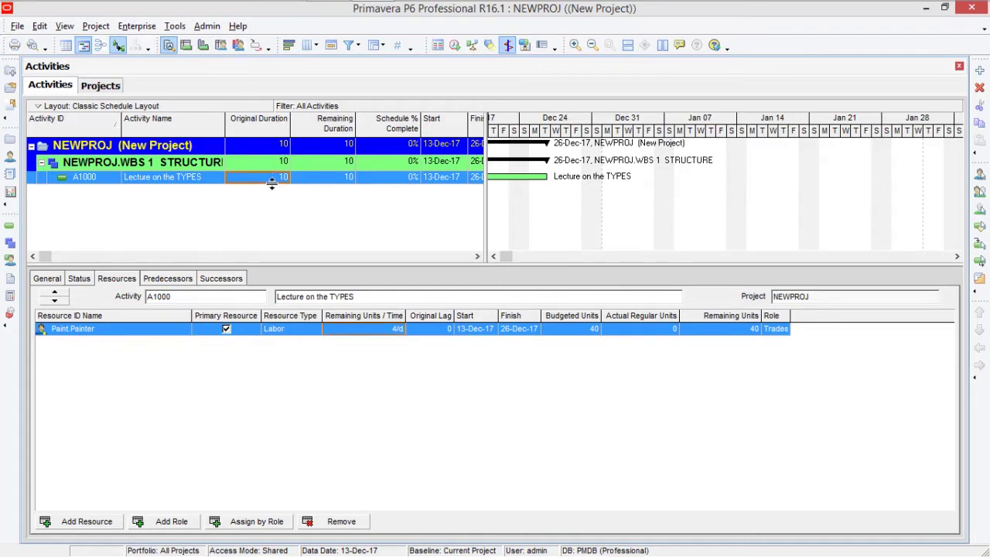
type("5")
key("Return")
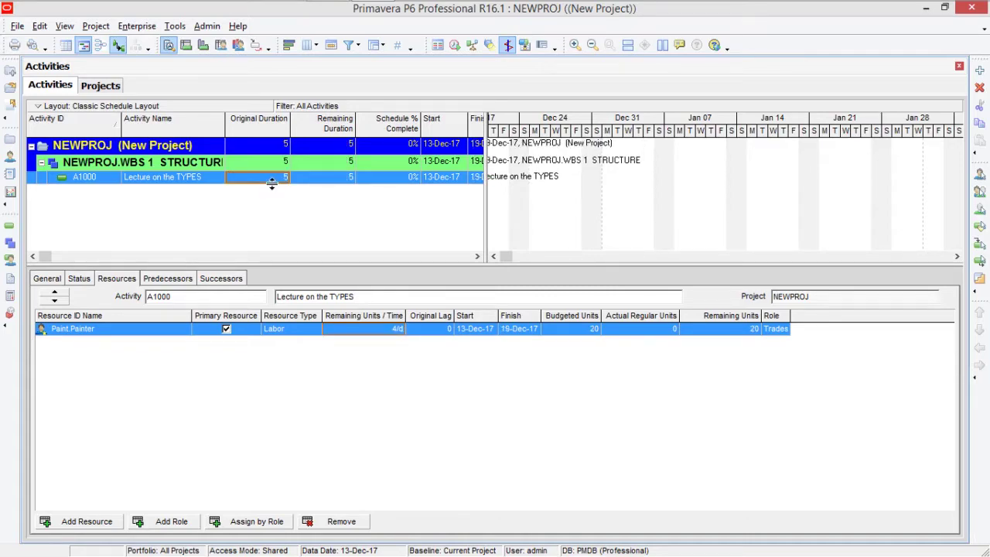
- Set the Painter assignment's remaining units/time to 8/d and its budgeted units to 40
left_click(392, 331)
type("8/d")
left_click(510, 334)
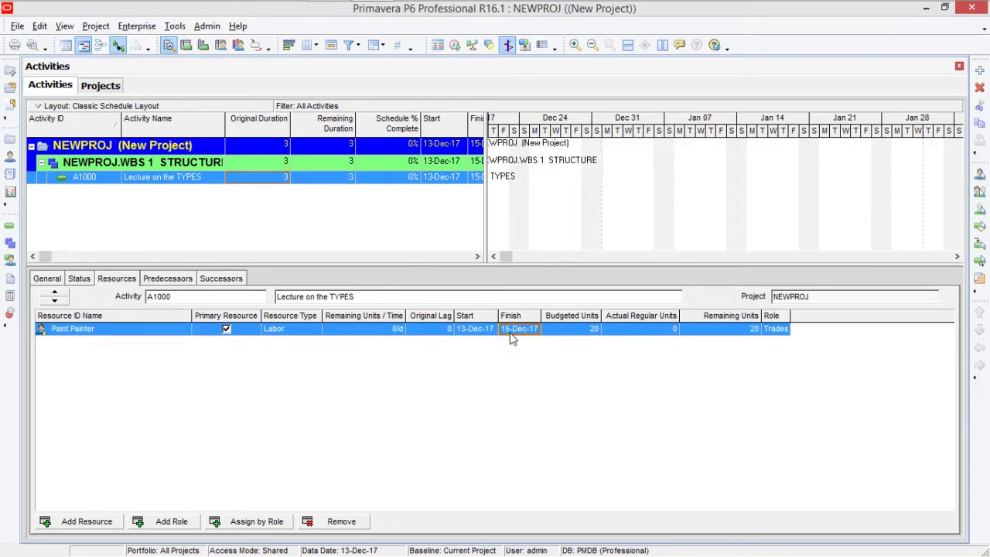
left_click(588, 328)
type("40")
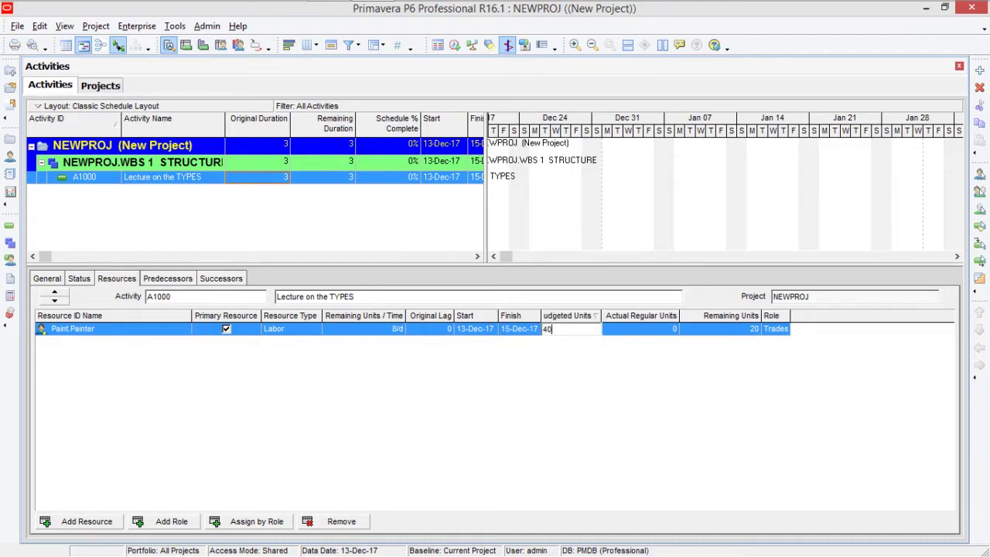
key("Return")
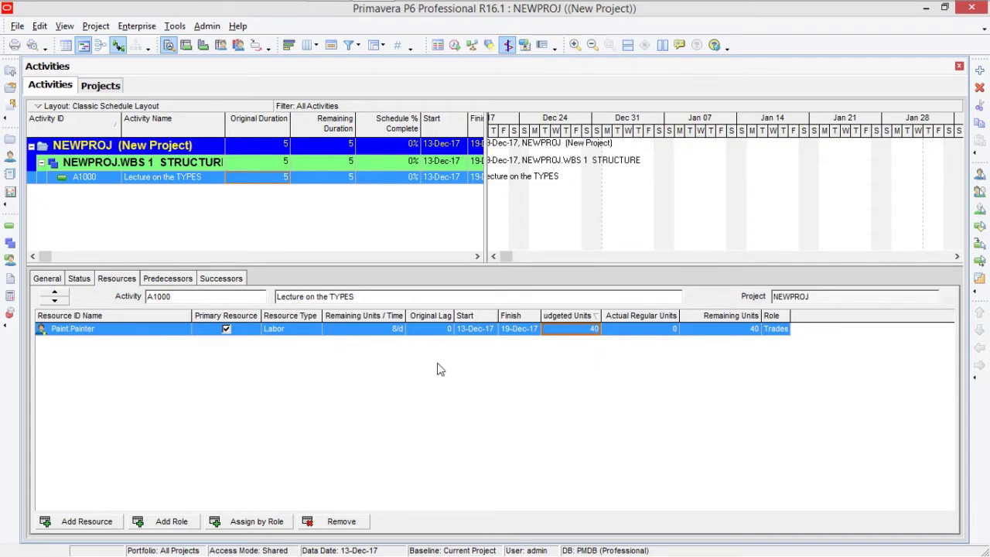
- Review the duration type and Painter assignment of activity A1000, and set its original duration to 10 days
left_click(48, 279)
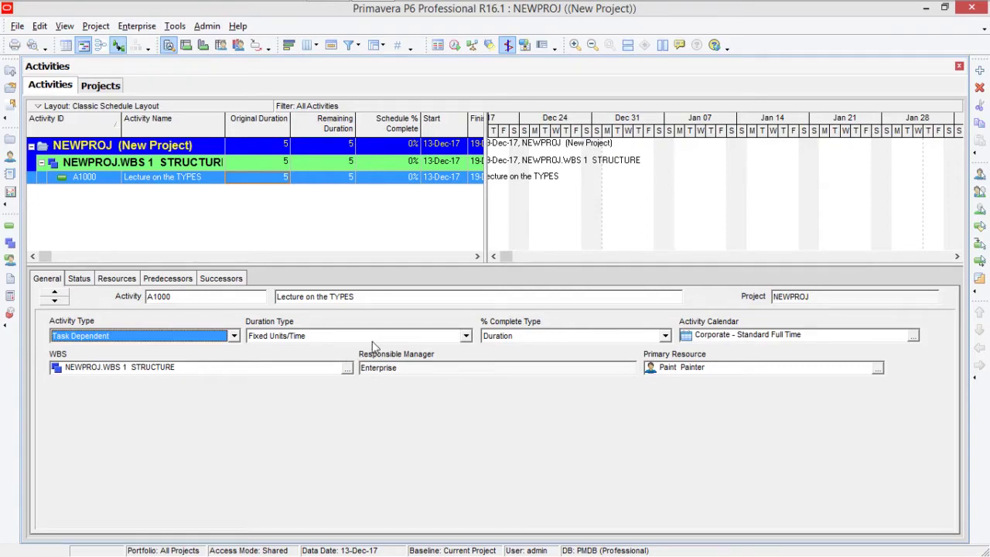
left_click(122, 281)
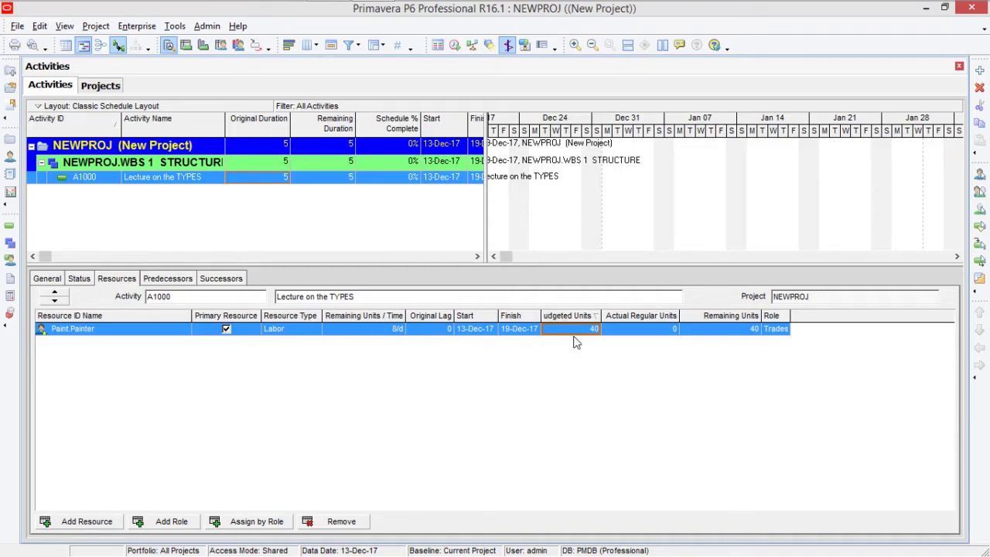
left_click(48, 280)
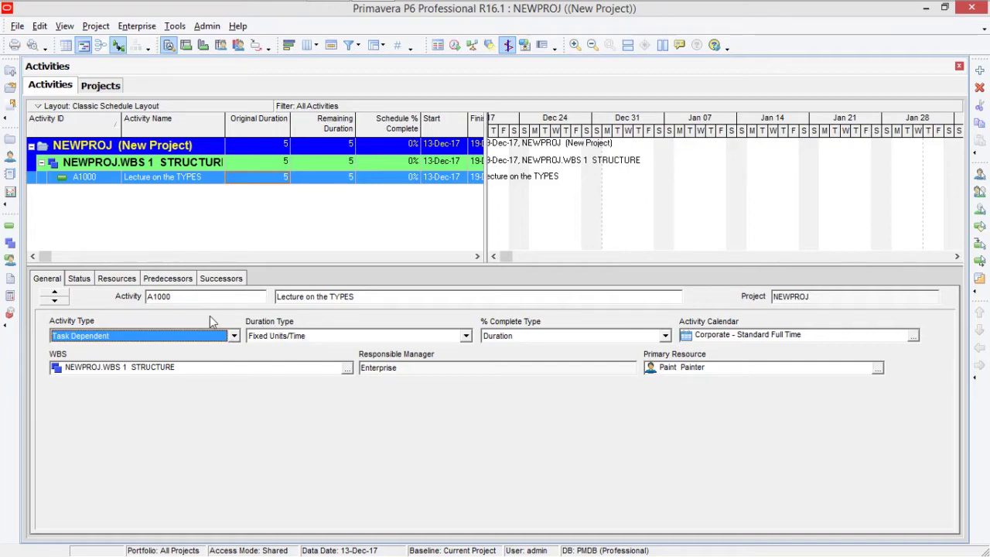
left_click(117, 278)
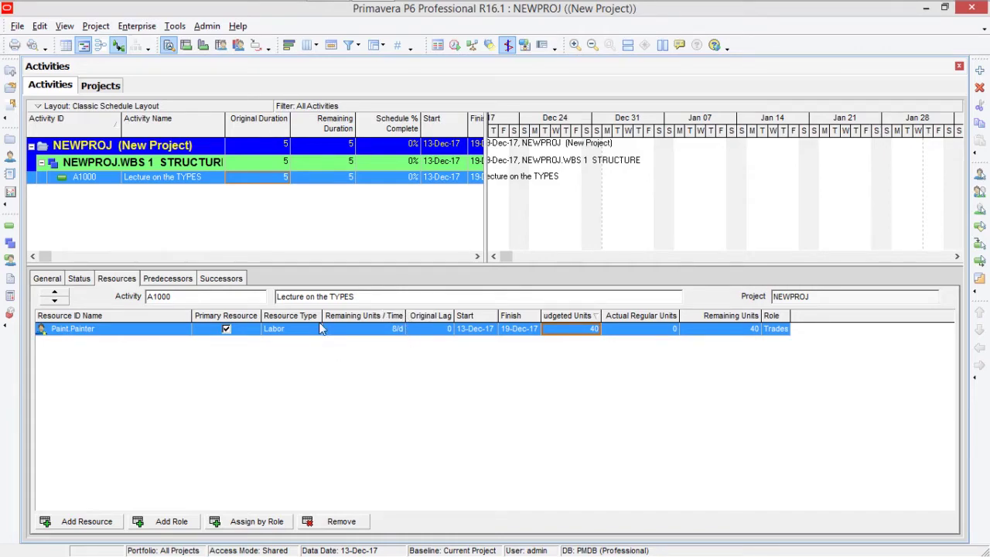
left_click(267, 179)
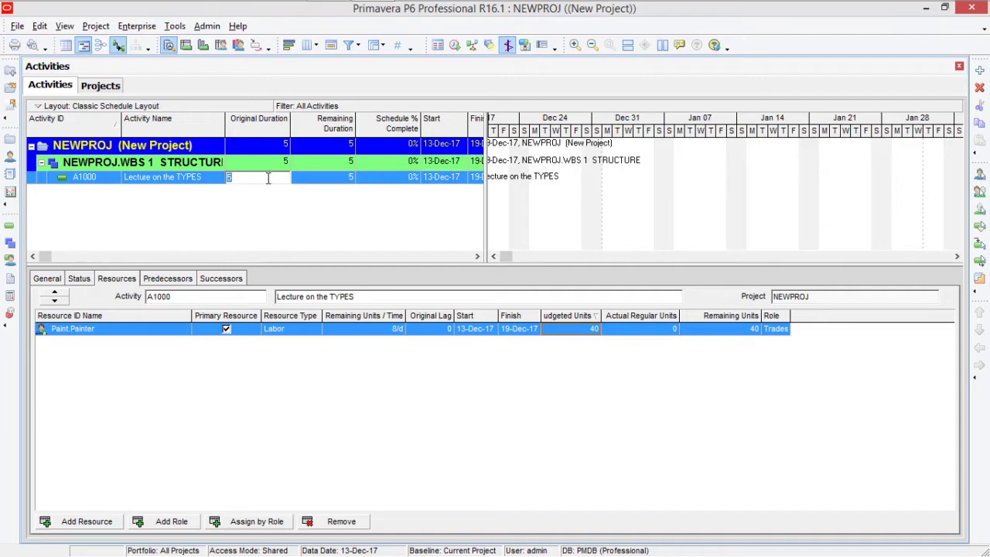
type("10")
left_click(311, 181)
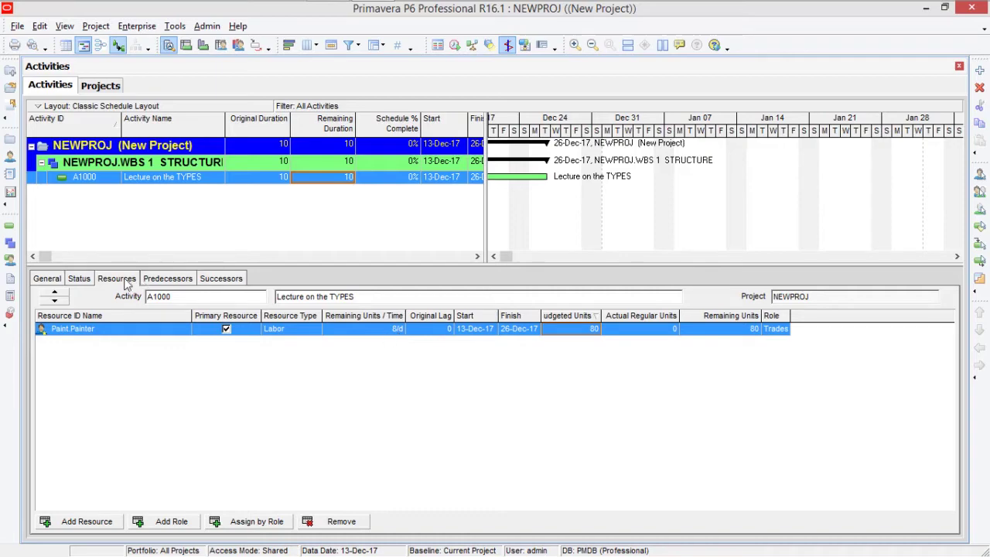
- Recheck the duration type of activity A1000 and set its original duration back to 5 days
left_click(49, 280)
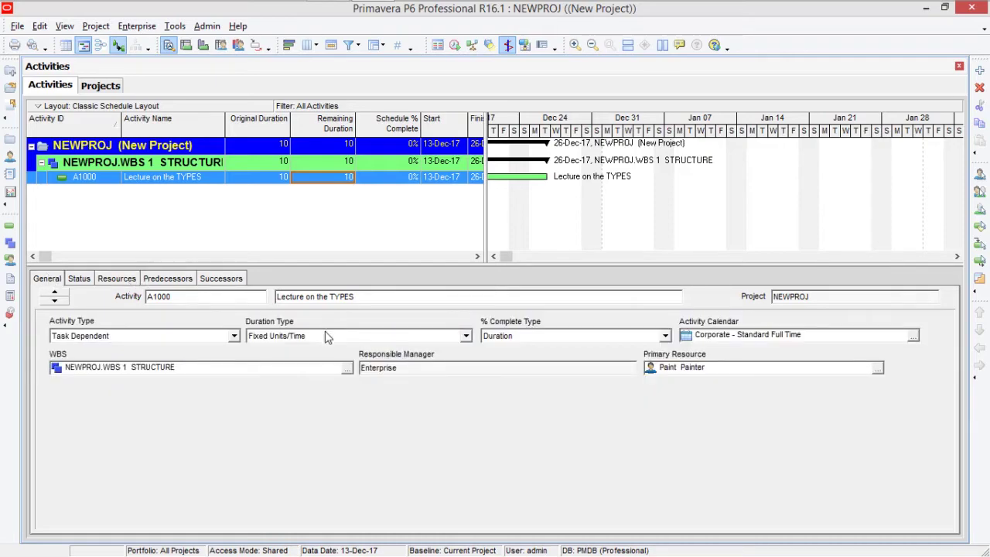
left_click(129, 281)
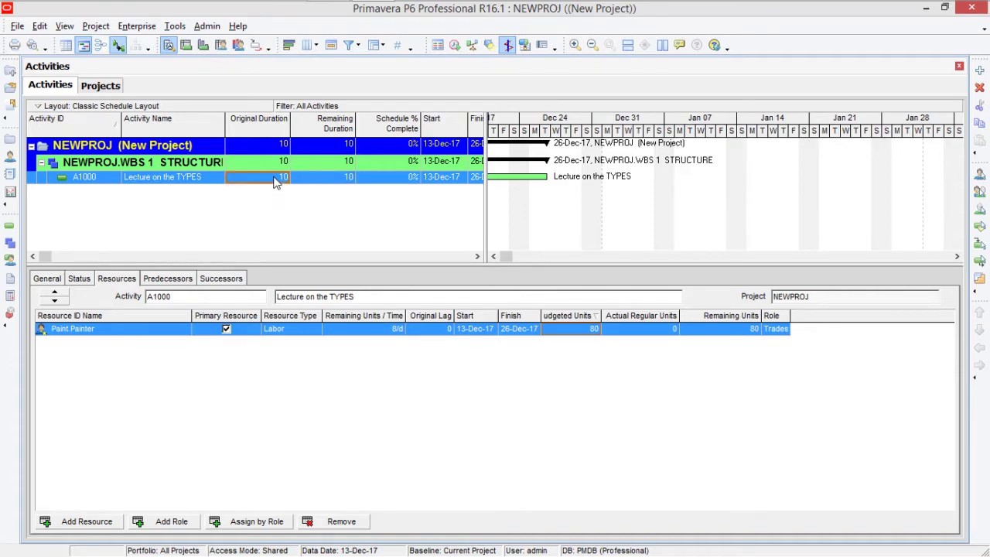
type("5")
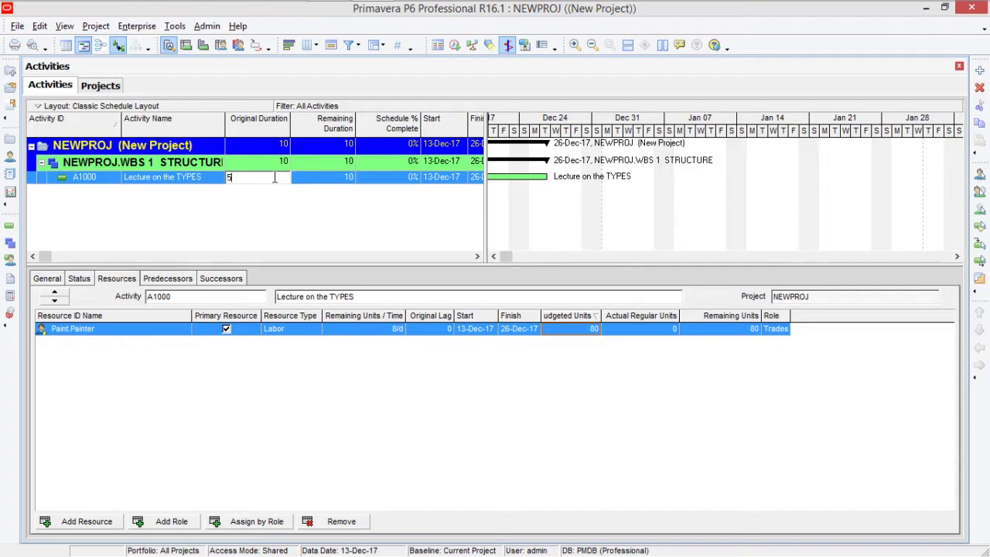
key("Return")
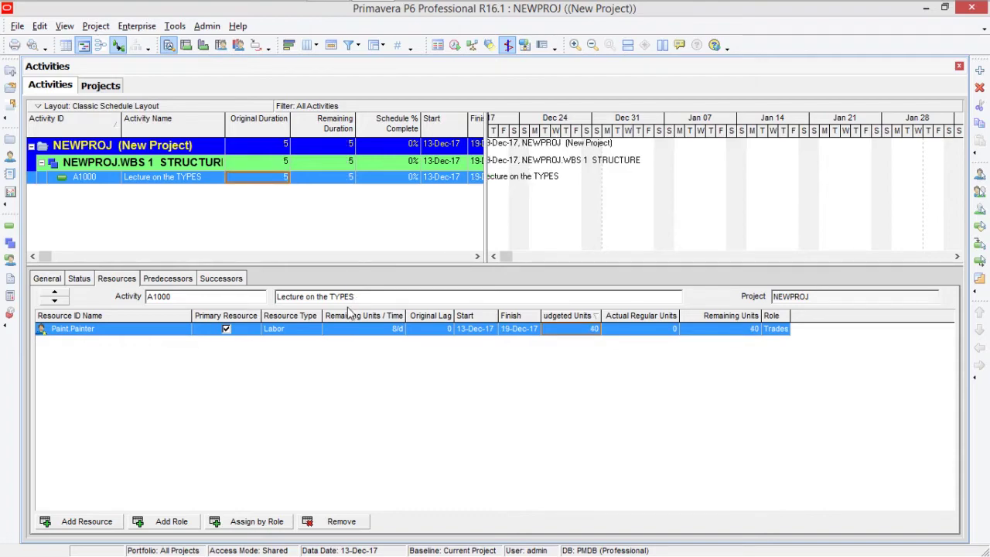
- Set the budgeted units of the Painter assignment on activity A1000 to 20
left_click(572, 330)
double_click(573, 330)
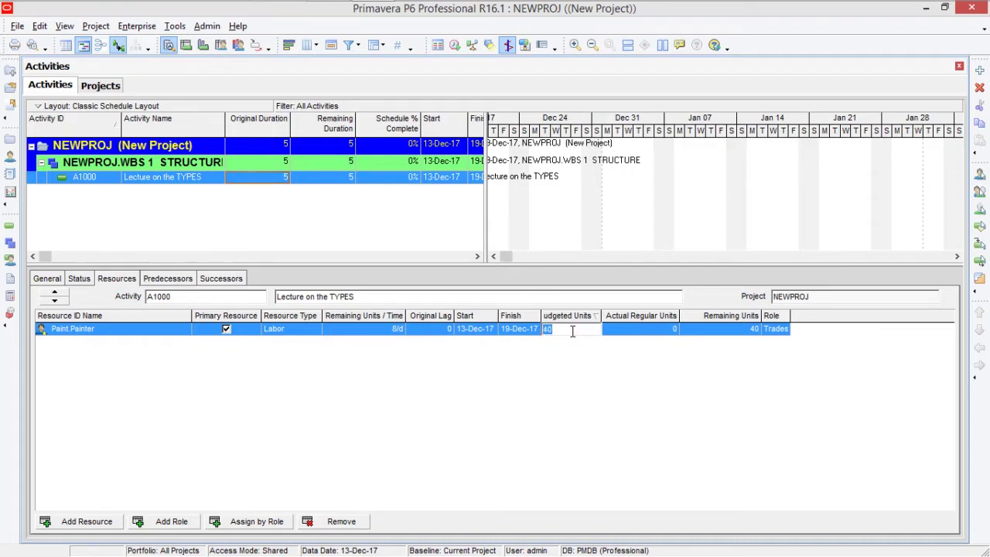
type("20")
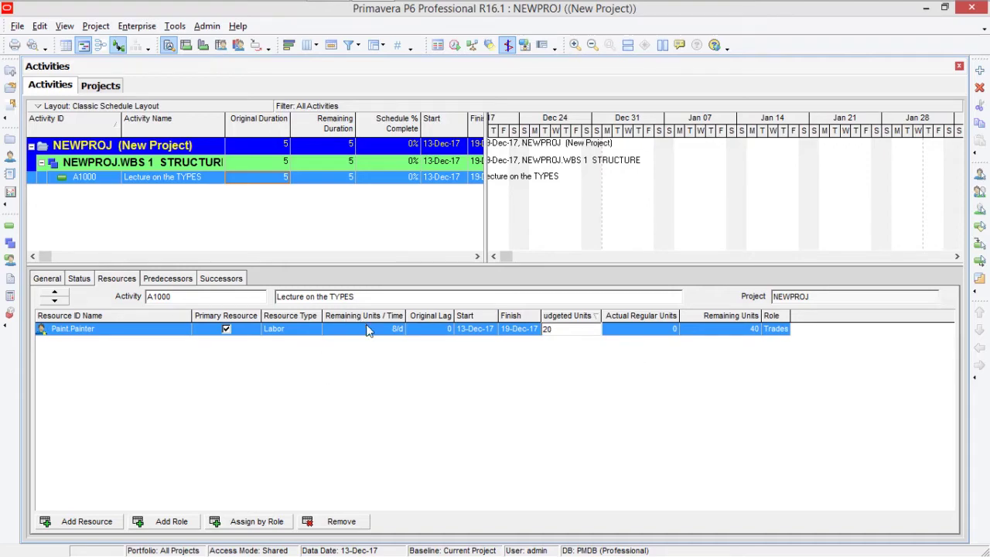
left_click(623, 333)
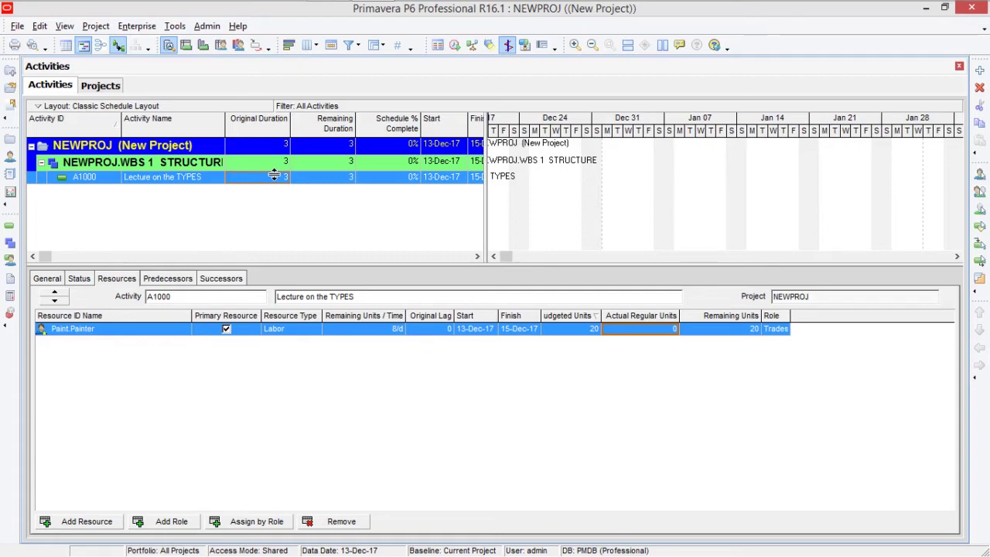
- Set the remaining units/time of the Painter assignment on activity A1000 to 10/d
left_click(377, 332)
left_click(389, 333)
type("20")
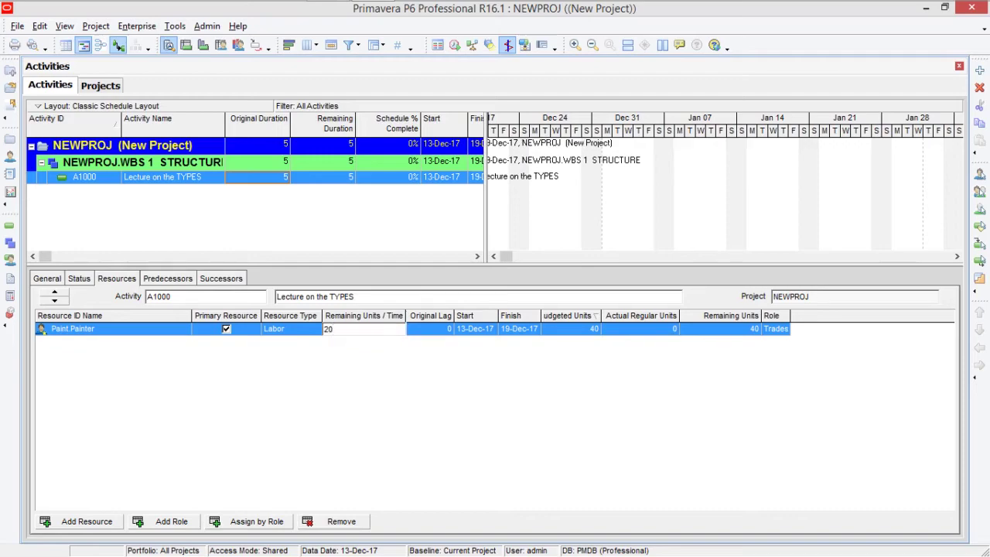
type("10")
left_click(514, 329)
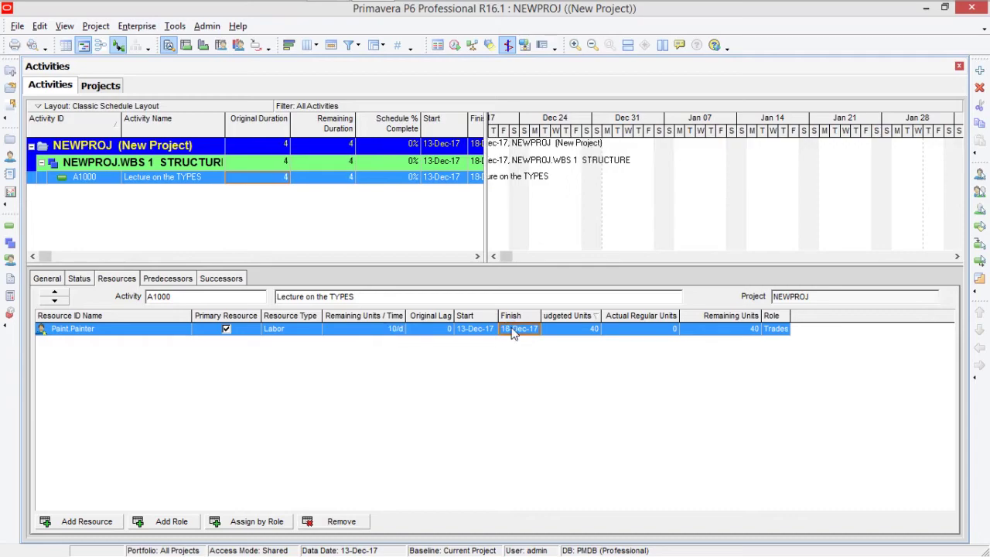